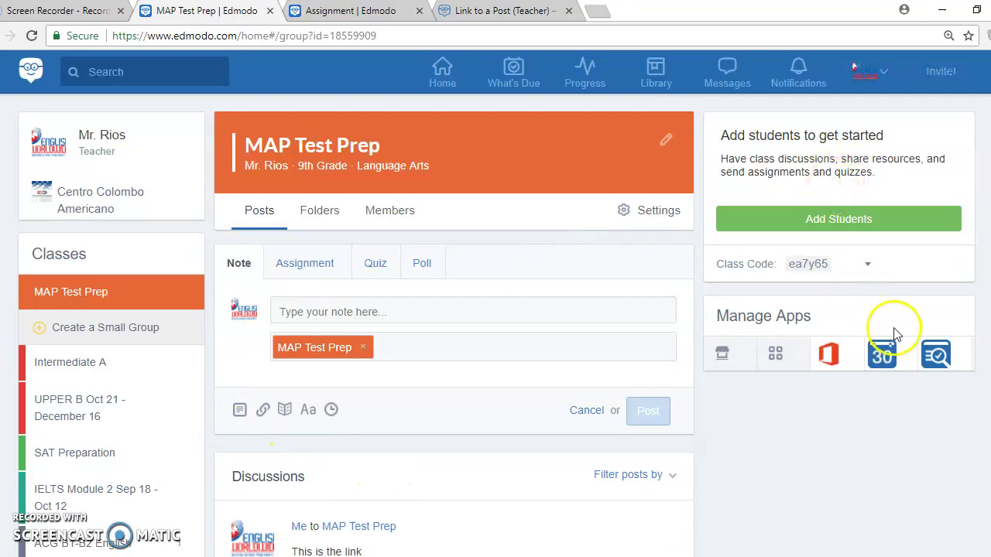
- Open the Snapshot app from the class page and select MAP Test Prep as the student group
left_click(938, 360)
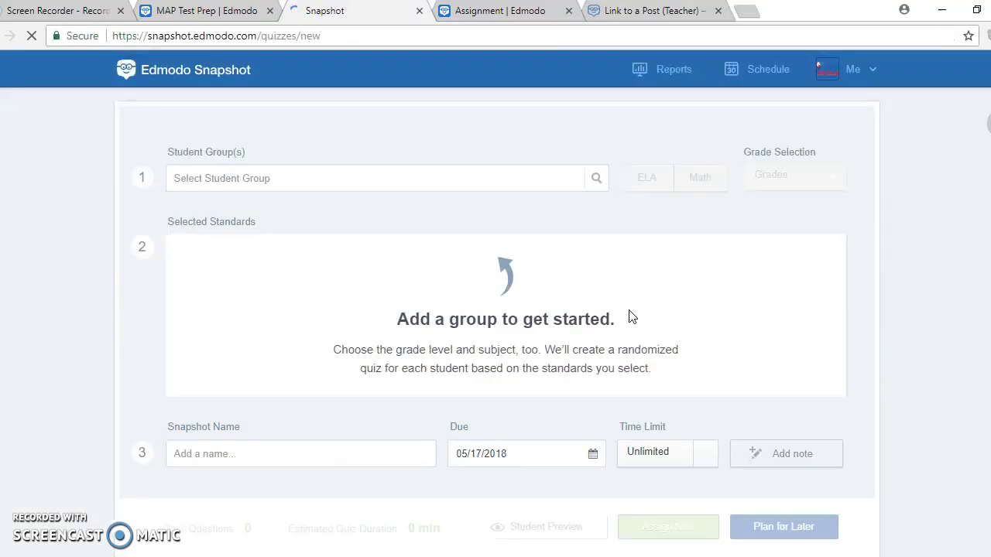
left_click(619, 214)
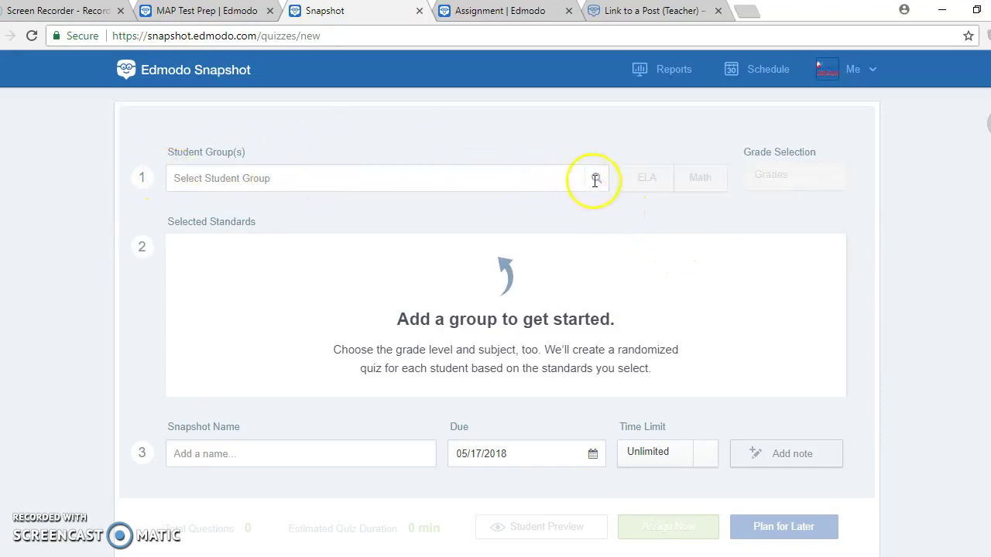
left_click(403, 179)
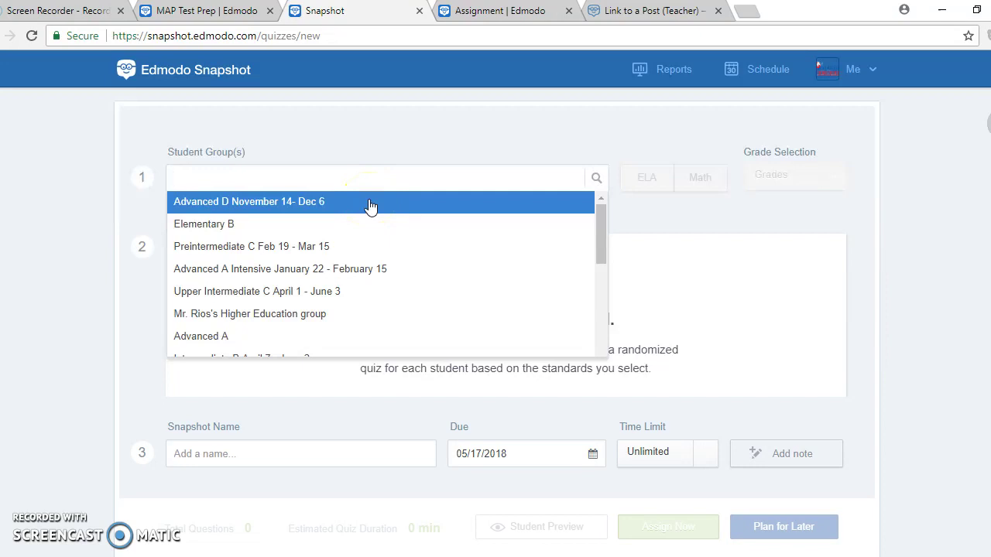
left_click_drag(602, 210, 598, 256)
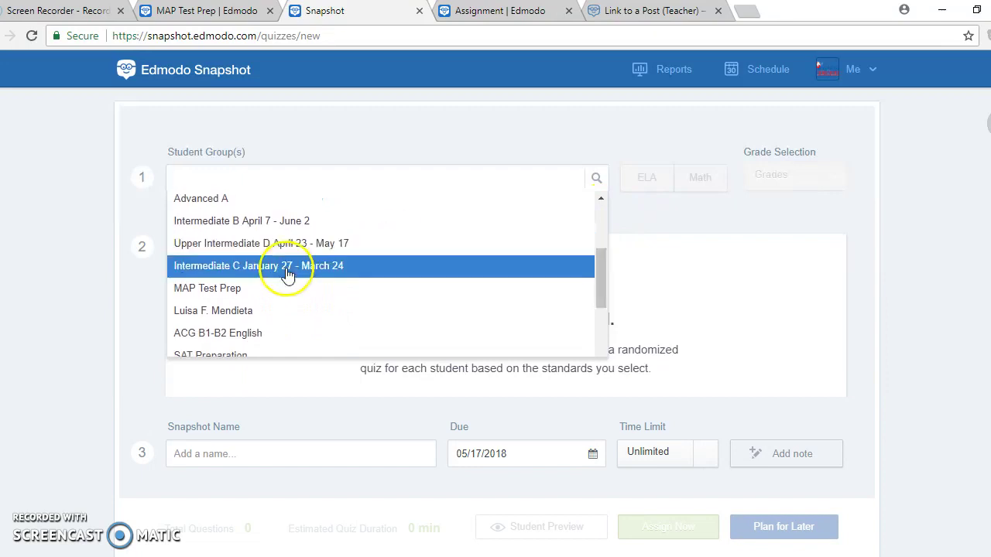
left_click(250, 290)
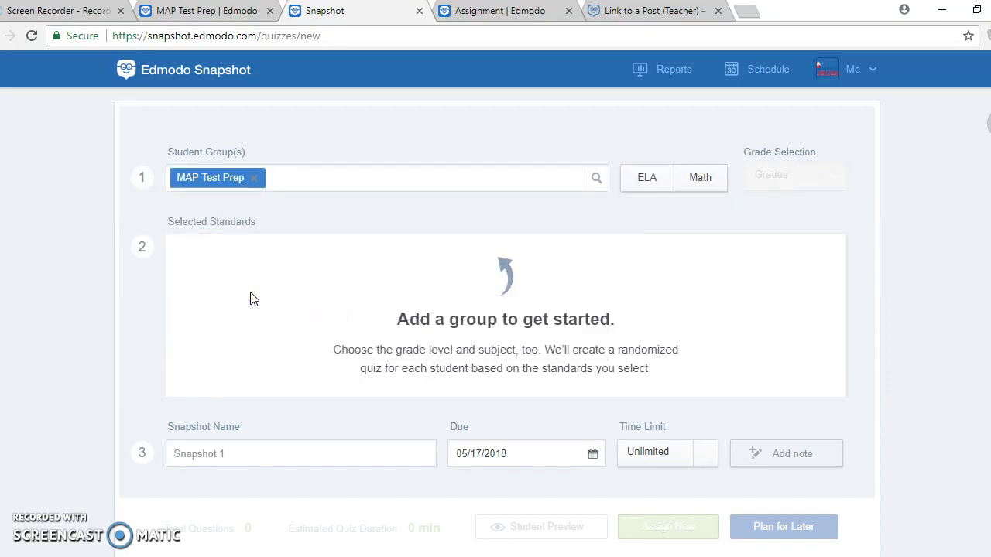
- Set the snapshot's subject to Math and its grade level to 9th grade
left_click(707, 180)
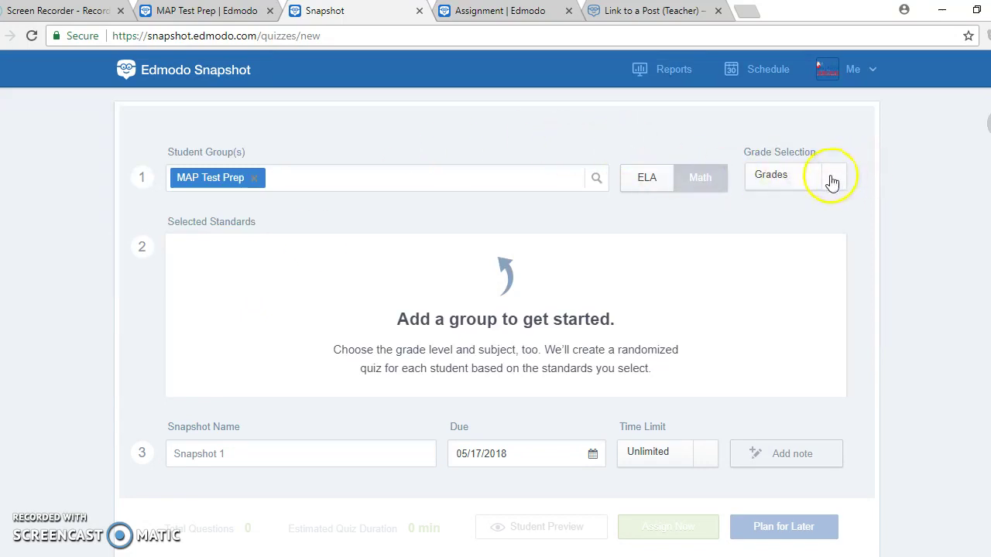
left_click(832, 181)
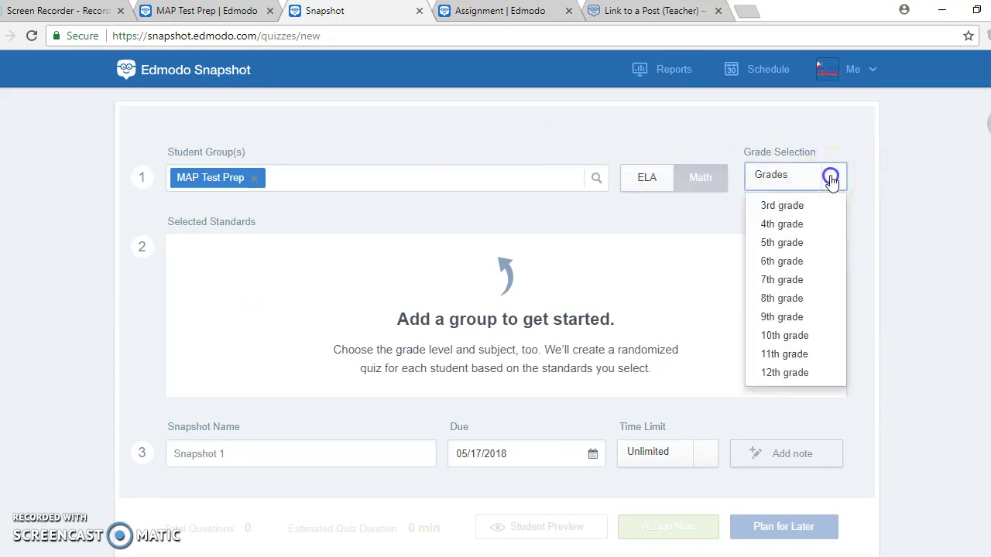
left_click(776, 318)
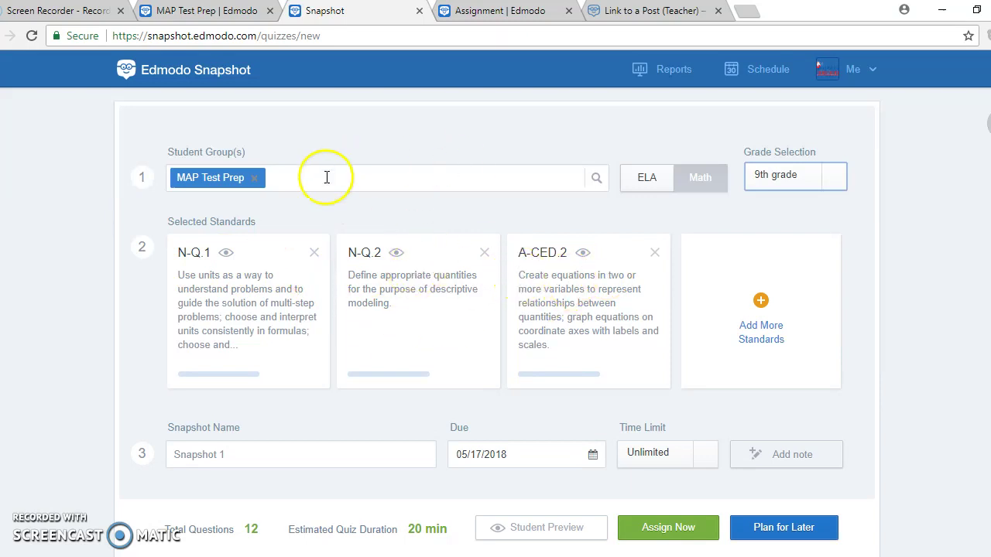
- Browse the additional High School: Number and Quantity standards, including Quantities, The Complex Number System, and Vector and Matrix Quantities, without adding any
left_click(760, 302)
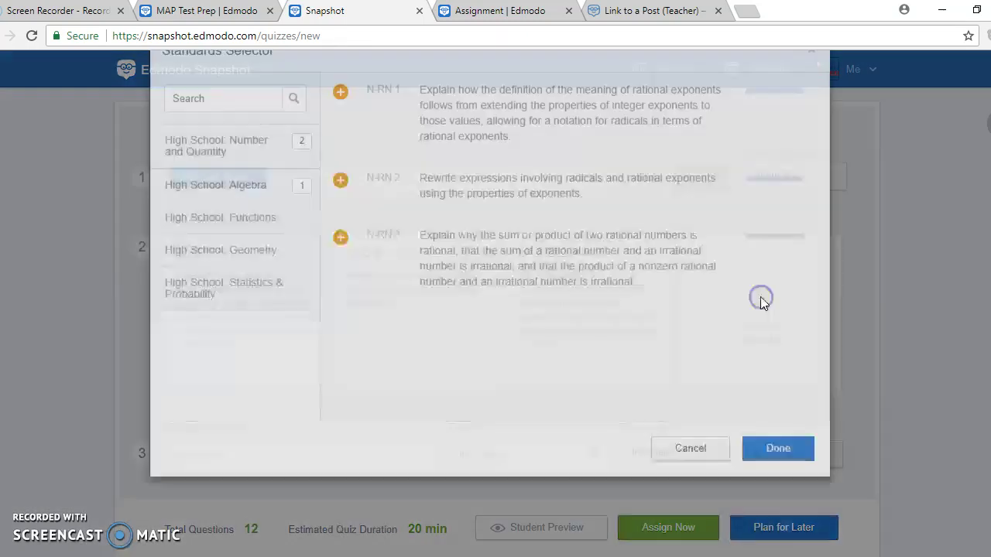
left_click_drag(316, 183, 316, 208)
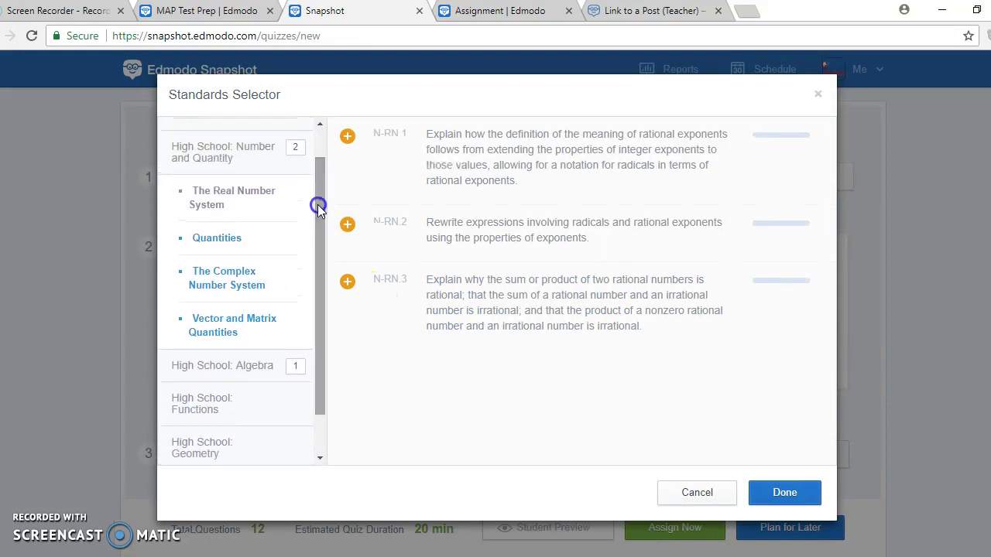
left_click(219, 241)
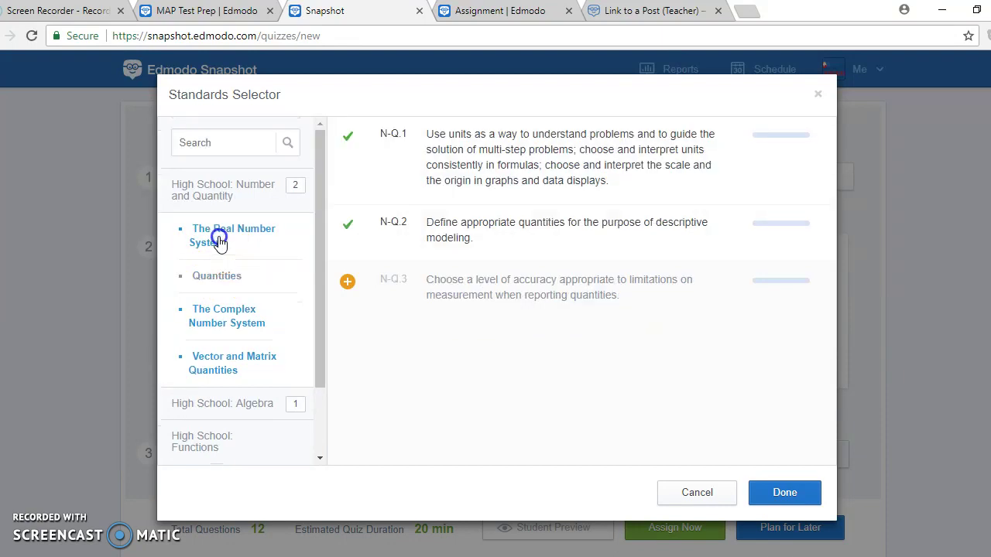
left_click(221, 313)
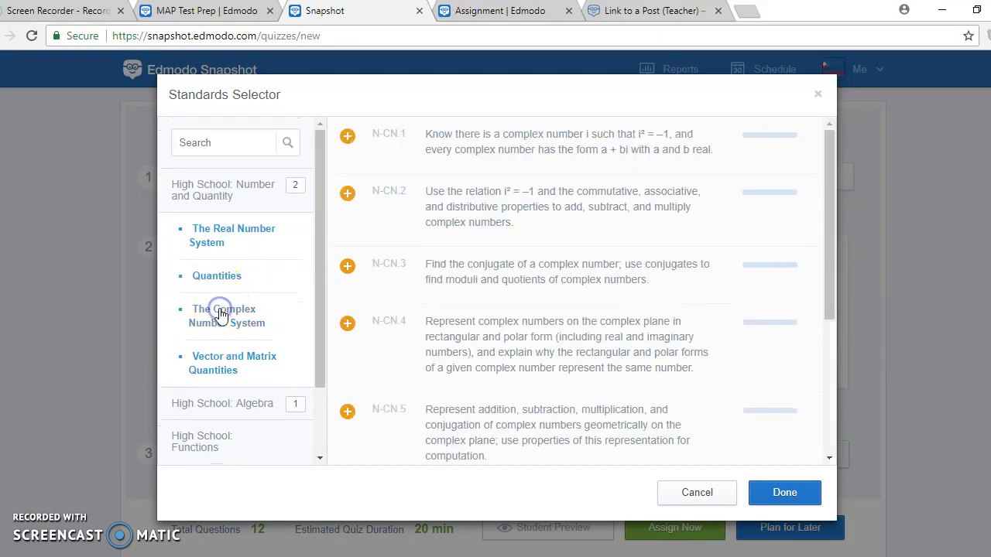
left_click(215, 360)
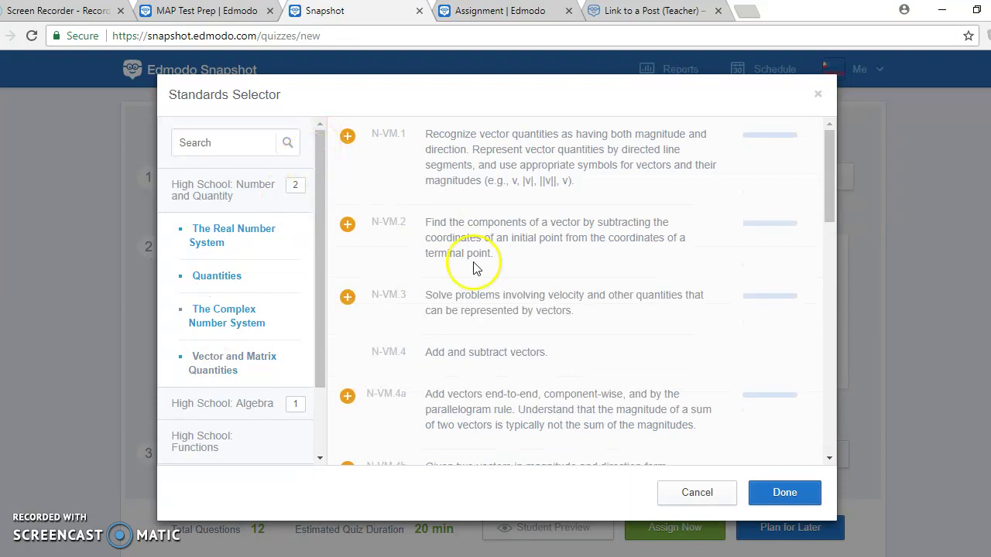
left_click(699, 492)
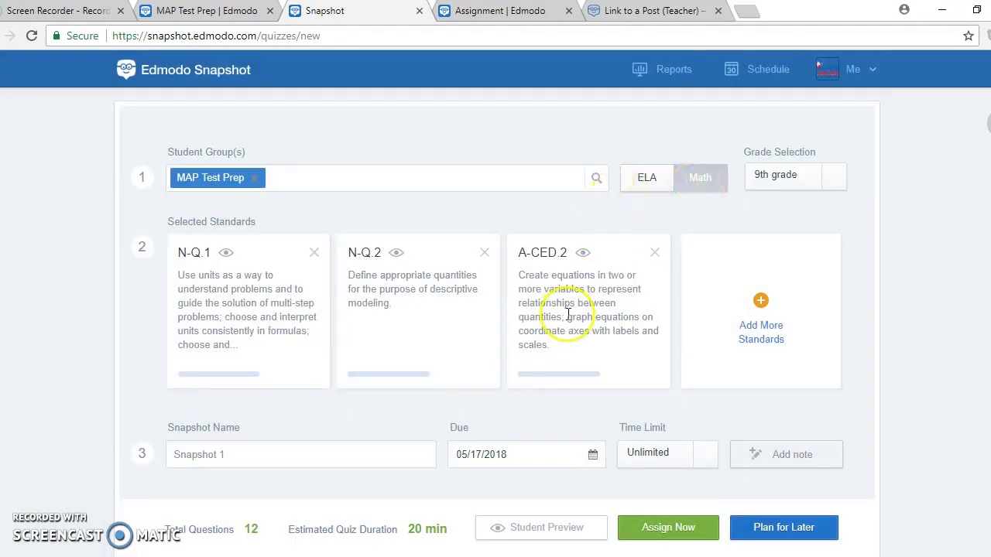
- Name the snapshot "MAP Test Skills 9th grade" and set its due date to 05/21/2018
scroll(568, 315, "down", 1)
scroll(569, 315, "down", 1)
left_click(355, 382)
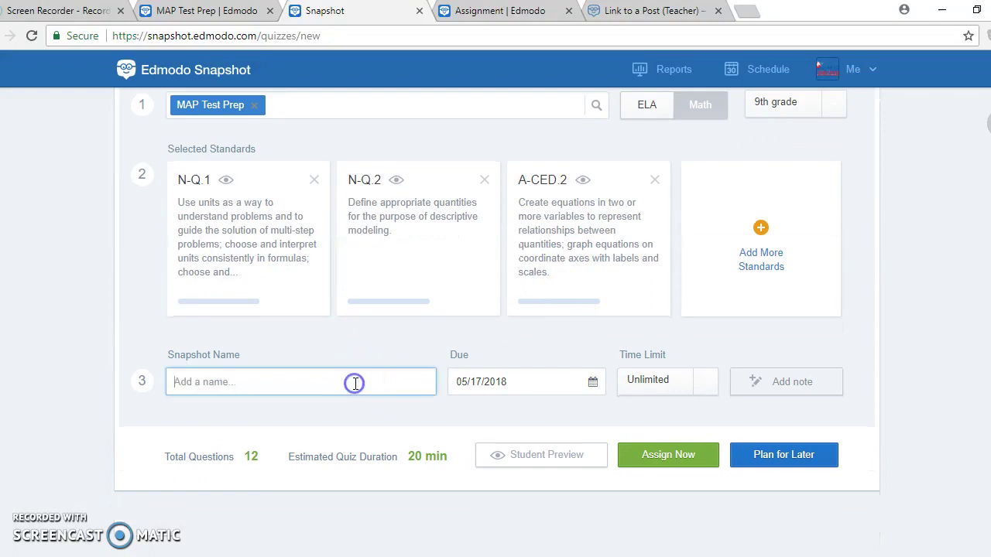
type("Ma")
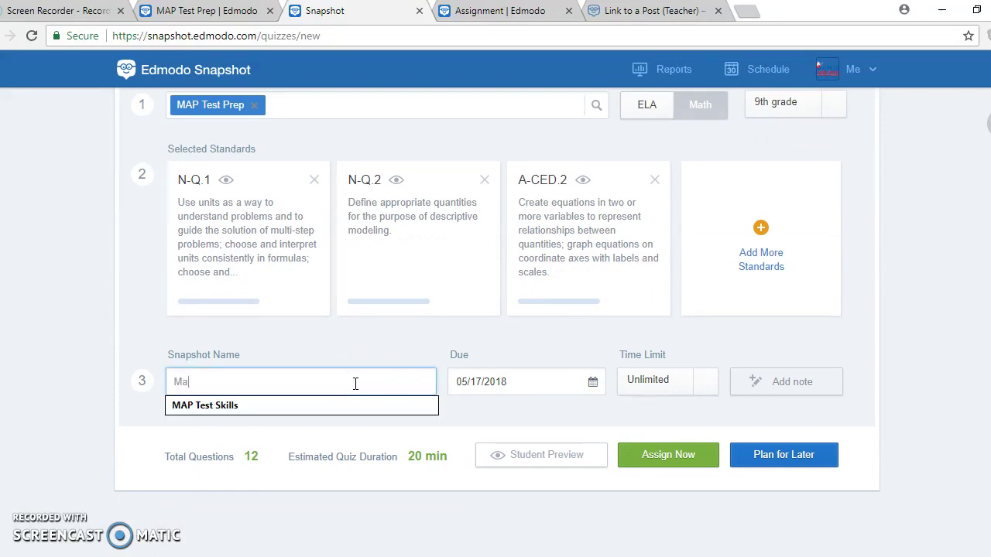
left_click(261, 406)
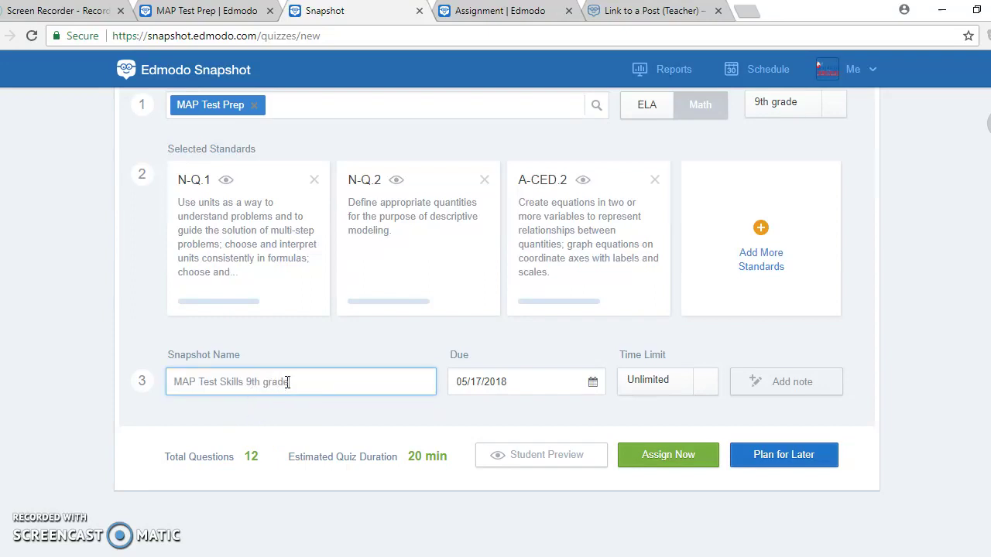
type("9th grade")
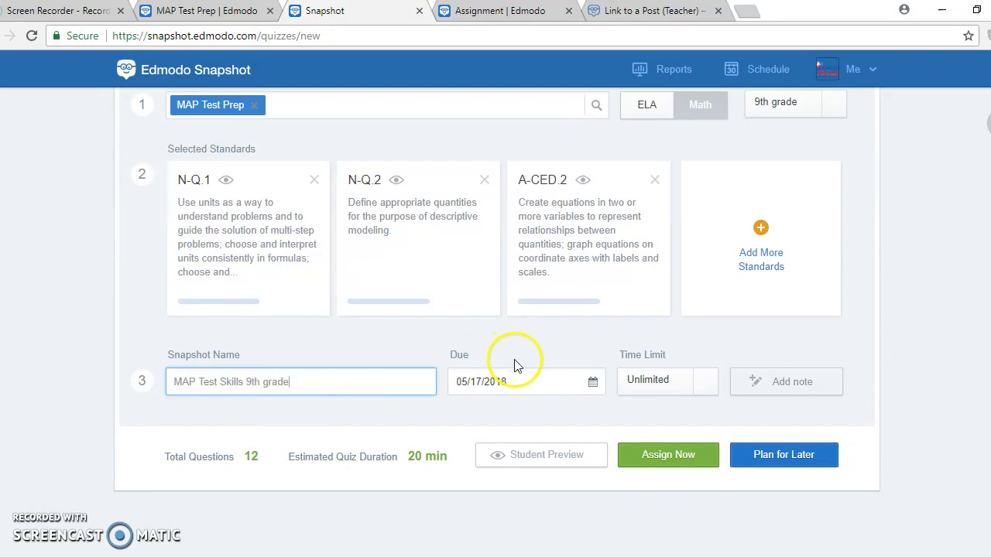
left_click(593, 385)
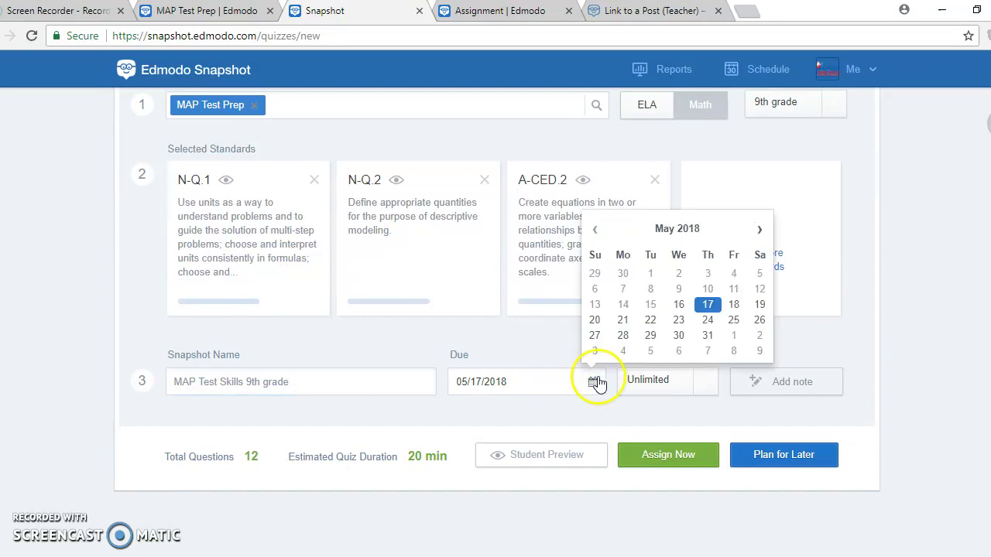
left_click(623, 321)
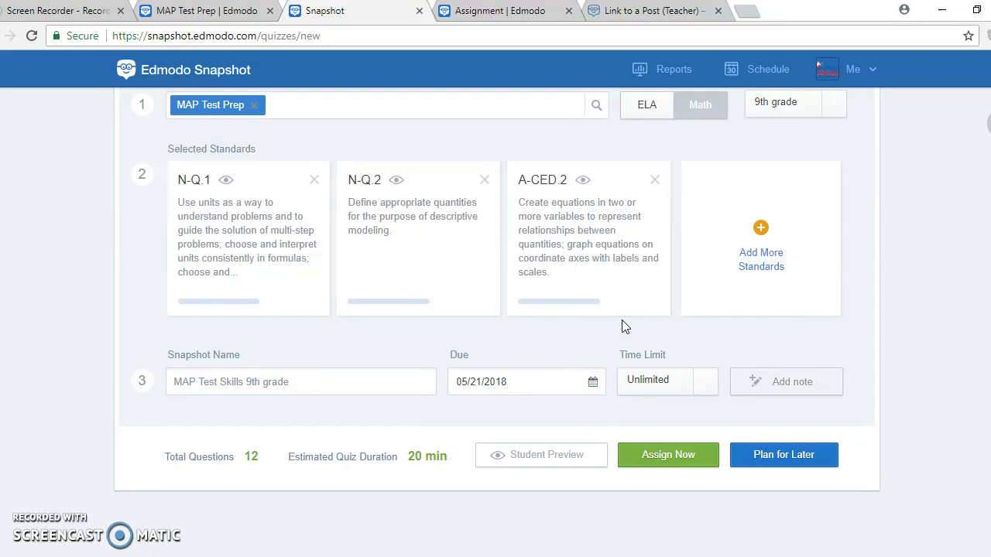
- Set the snapshot's time limit to 15 minutes and assign it to the group immediately
left_click(699, 379)
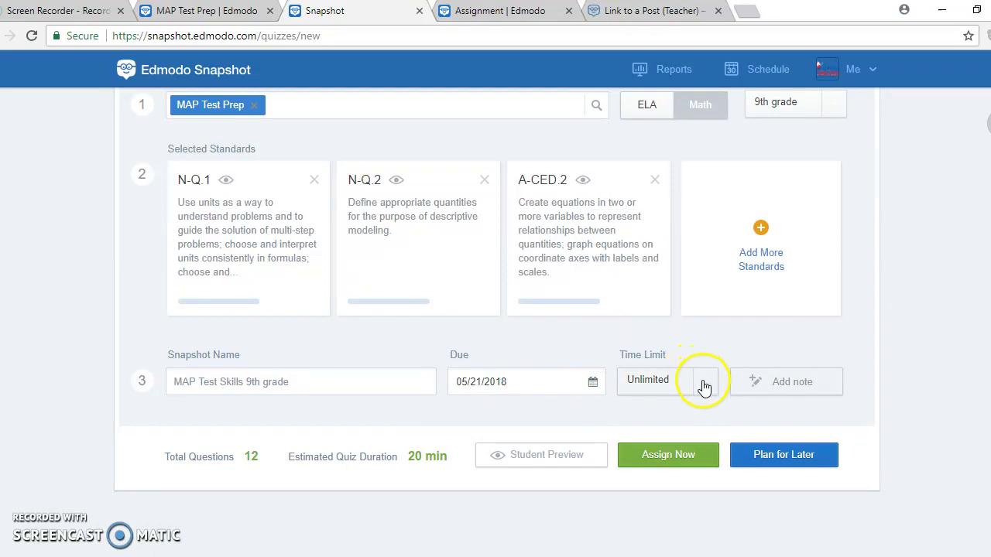
left_click(704, 386)
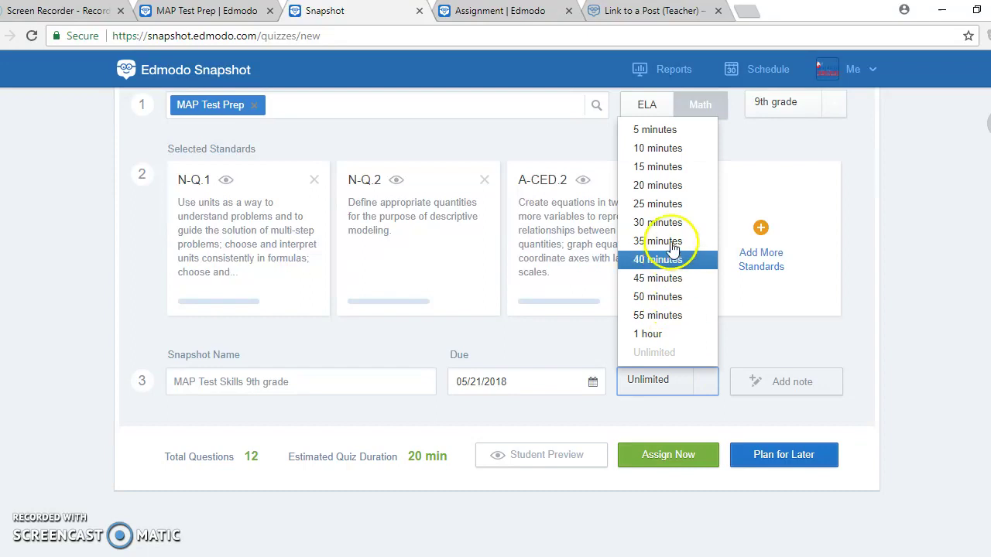
left_click(657, 167)
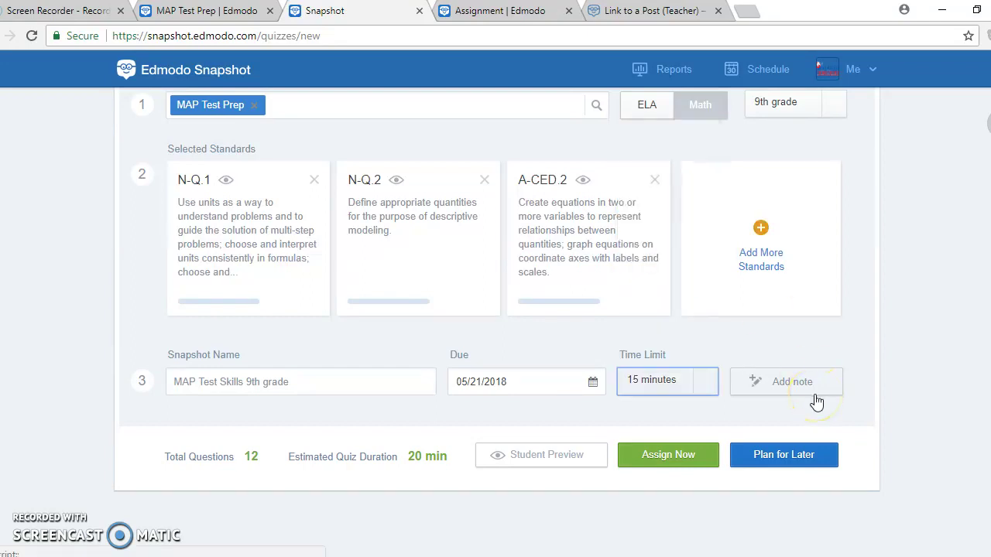
left_click(679, 455)
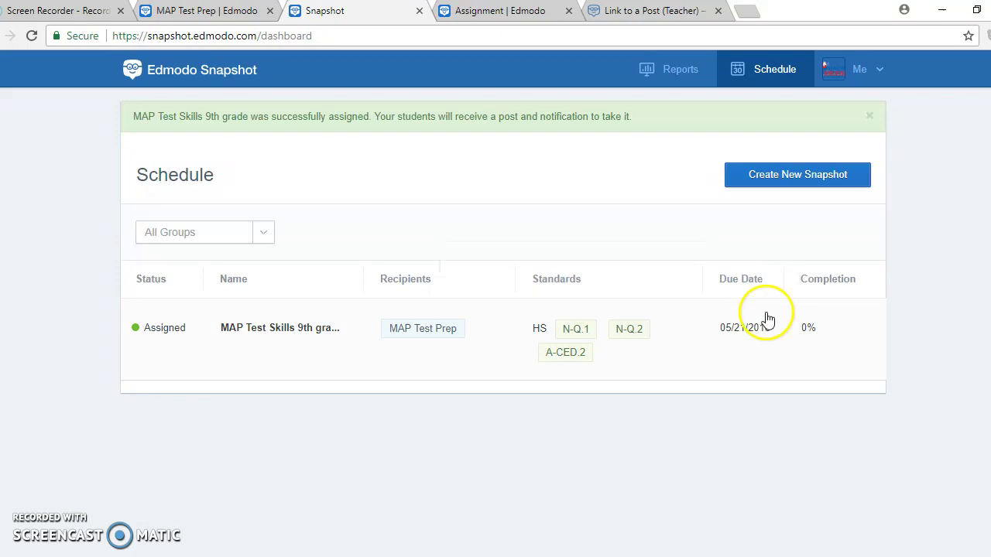
- Return to the MAP Test Prep class and open the results data from the "MAP Test Skills 9th grade" post
mouse_move(853, 319)
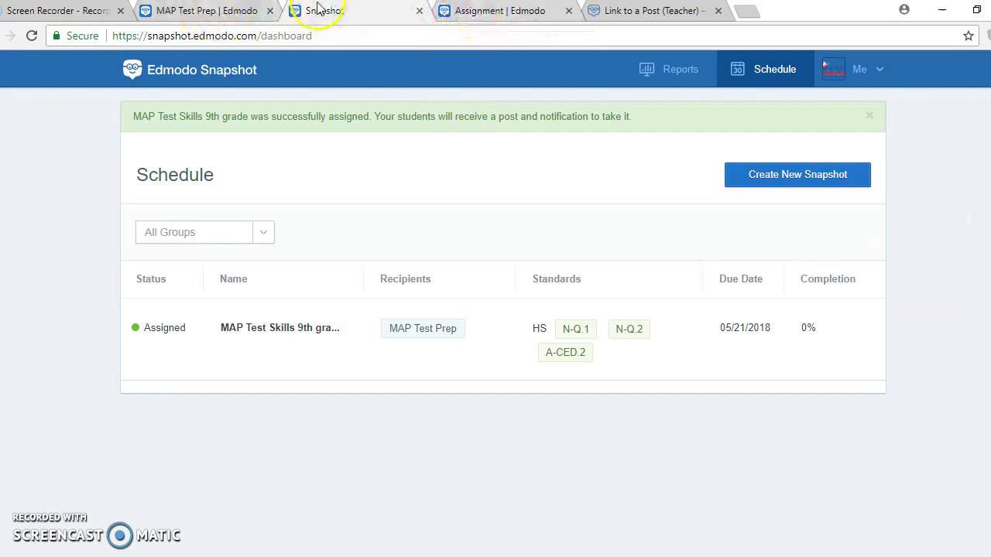
left_click(203, 11)
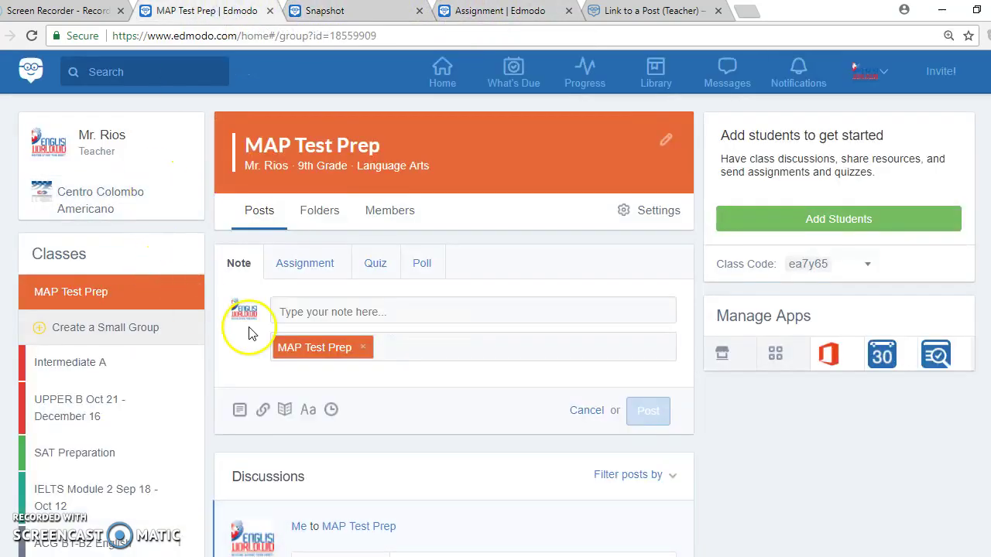
scroll(401, 354, "down", 4)
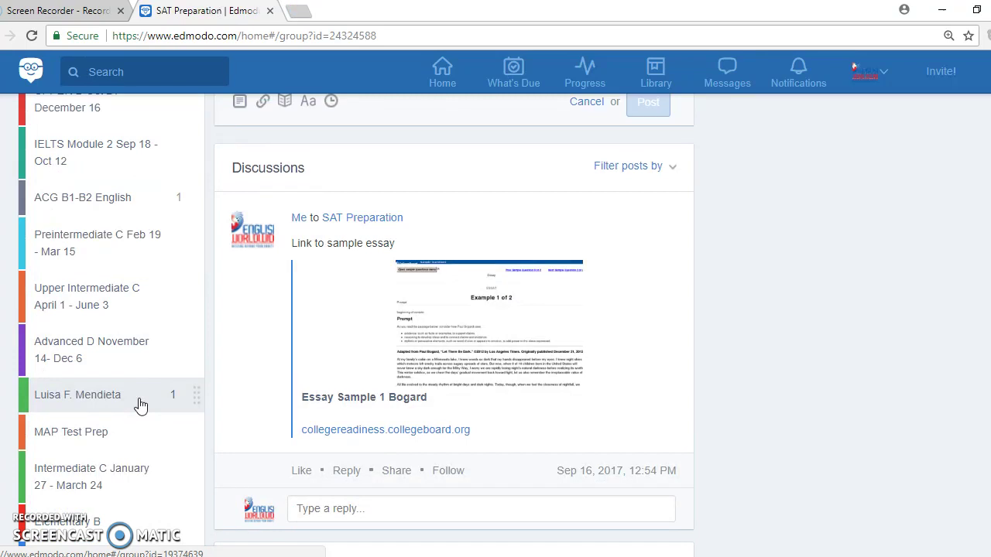
left_click(96, 436)
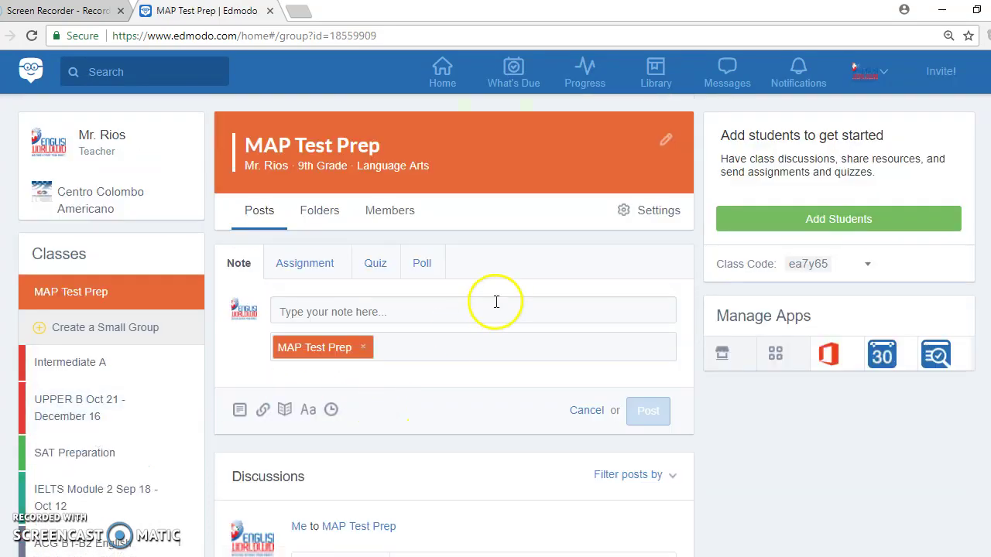
scroll(498, 306, "down", 1)
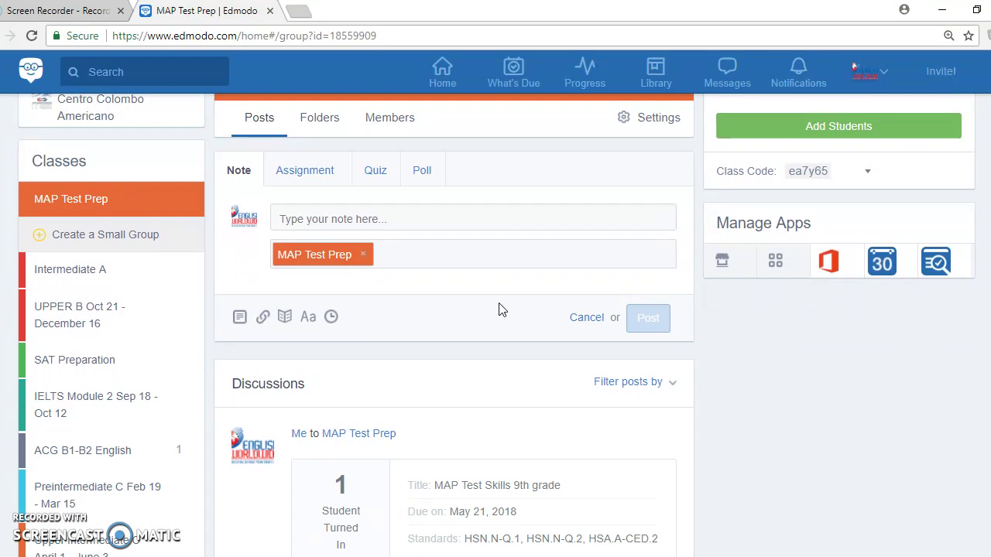
scroll(500, 310, "down", 1)
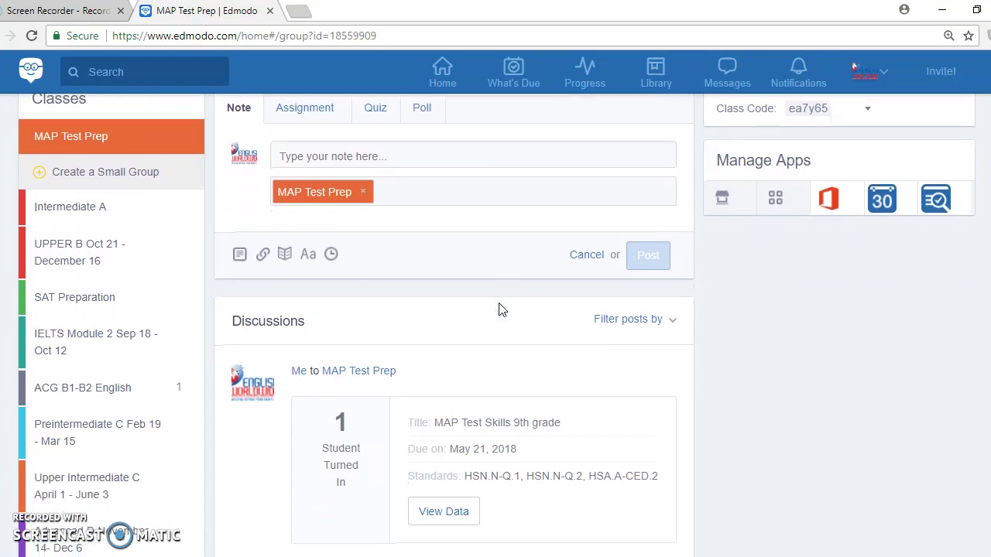
scroll(499, 310, "down", 2)
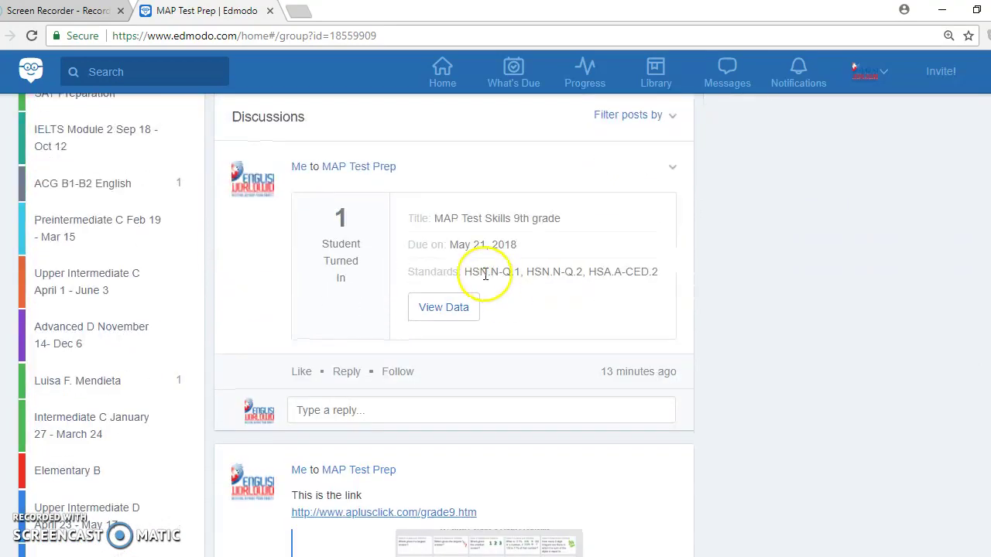
left_click(447, 308)
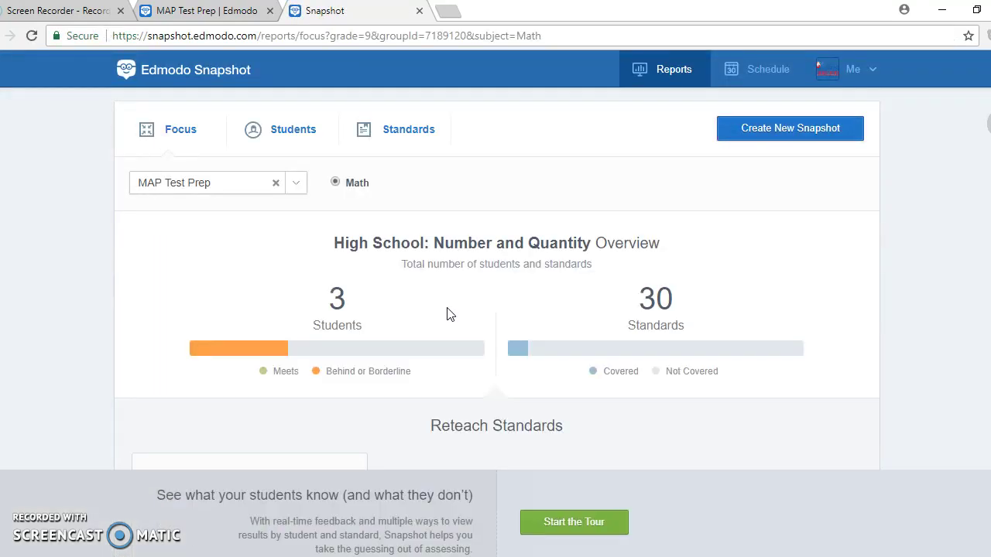
- Examine the Focus report's High School: Number and Quantity overview and its Reteach Standards section
scroll(448, 314, "down", 2)
scroll(448, 314, "up", 1)
scroll(448, 314, "down", 2)
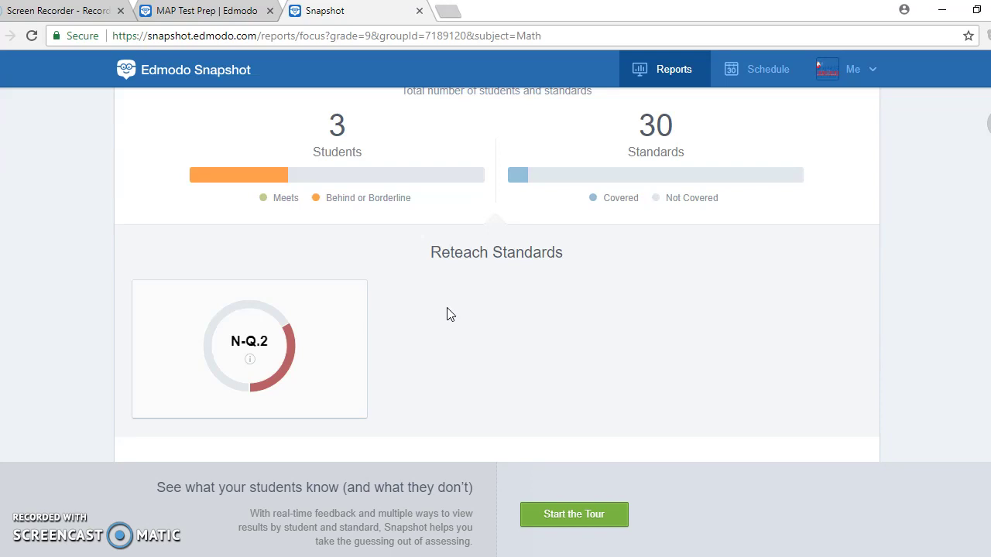
scroll(449, 313, "up", 2)
scroll(449, 313, "down", 2)
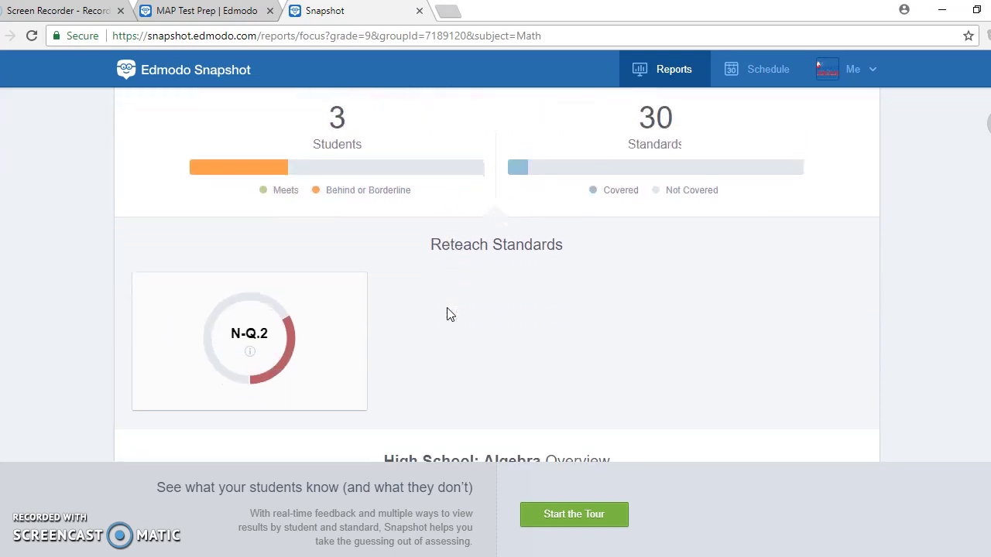
scroll(449, 313, "up", 1)
scroll(447, 311, "up", 1)
scroll(447, 311, "down", 2)
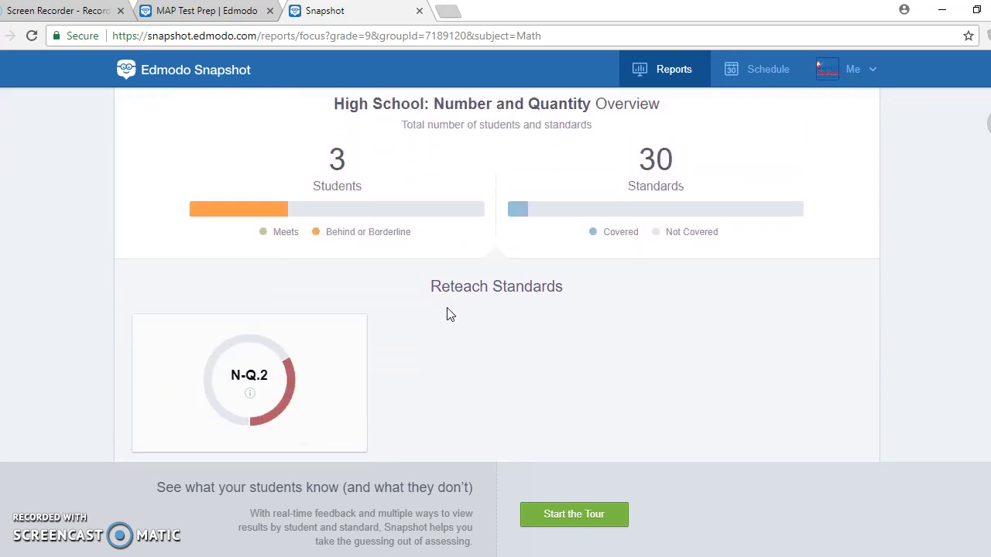
- Review how many students meet or fall behind the covered standards in the Focus report's Number and Quantity overview
scroll(449, 313, "up", 1)
left_click(434, 290)
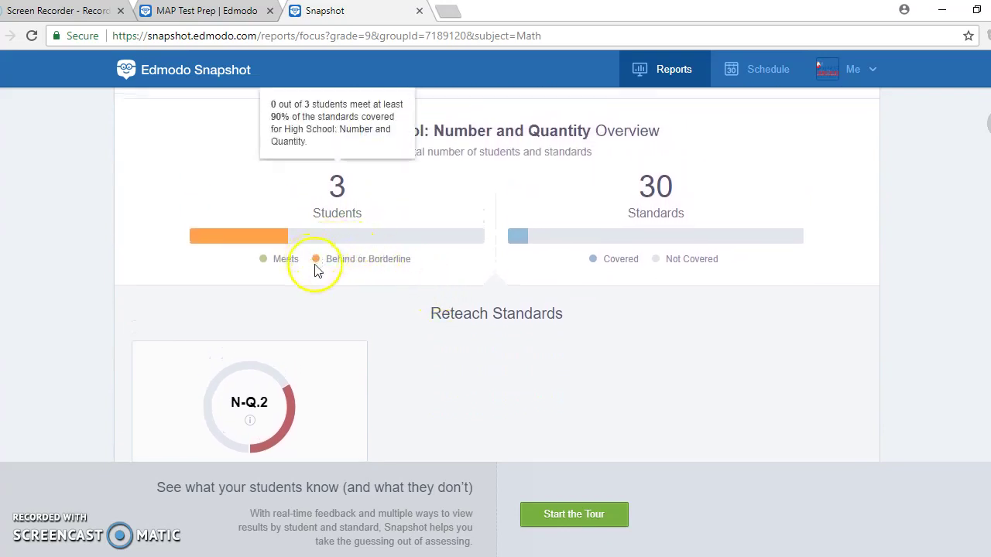
mouse_move(396, 246)
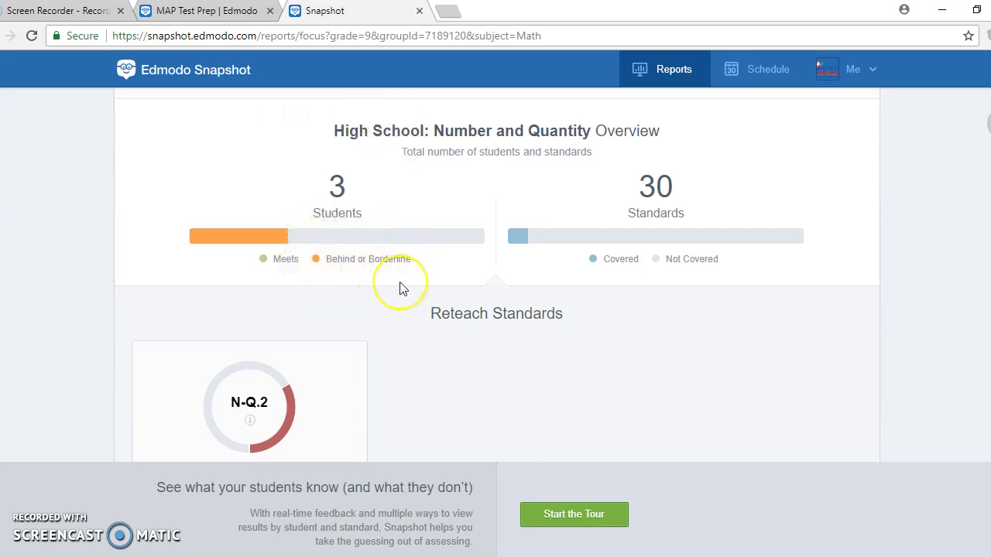
scroll(400, 288, "down", 3)
left_click(517, 271)
- Open the Students report and review each student's status on the High School: Number and Quantity standards
scroll(520, 277, "up", 3)
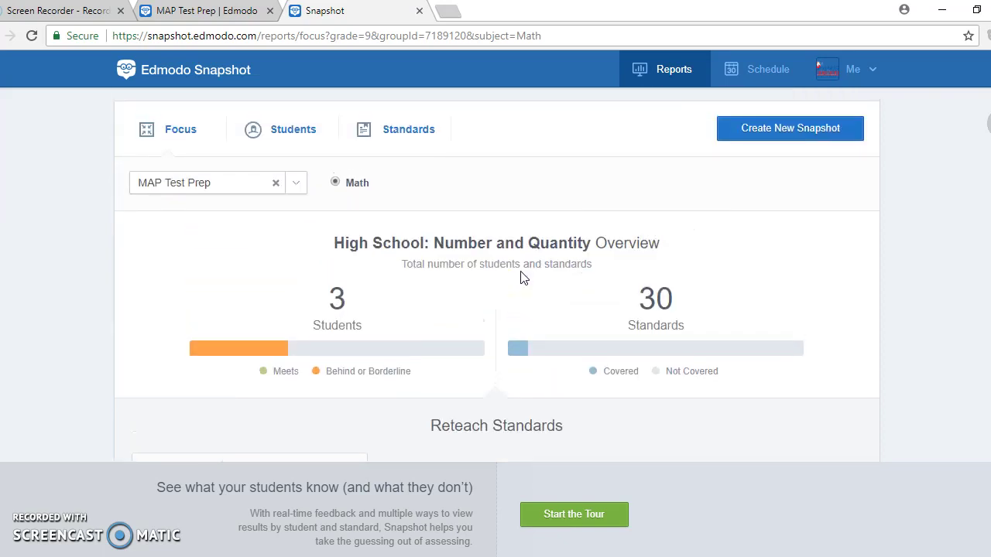
left_click(299, 133)
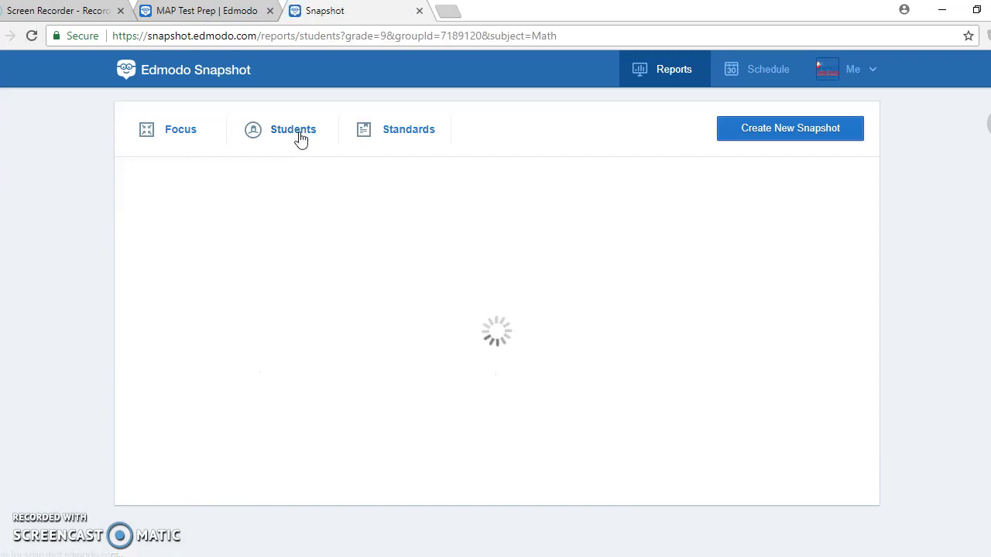
left_click(514, 370)
scroll(516, 372, "down", 1)
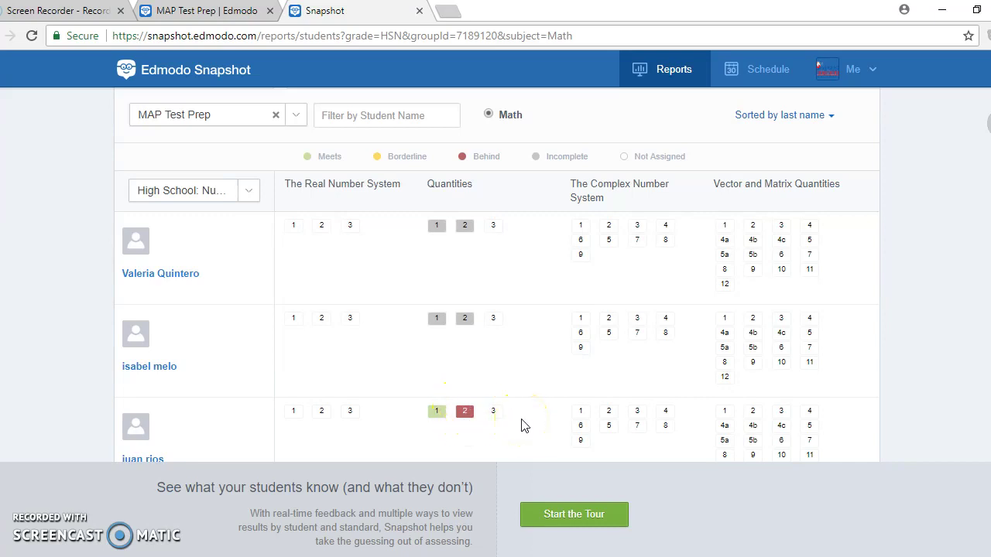
- Open the Standards report and examine the class results for each domain, especially Quantities standards 1 and 2
scroll(521, 425, "up", 1)
left_click(408, 133)
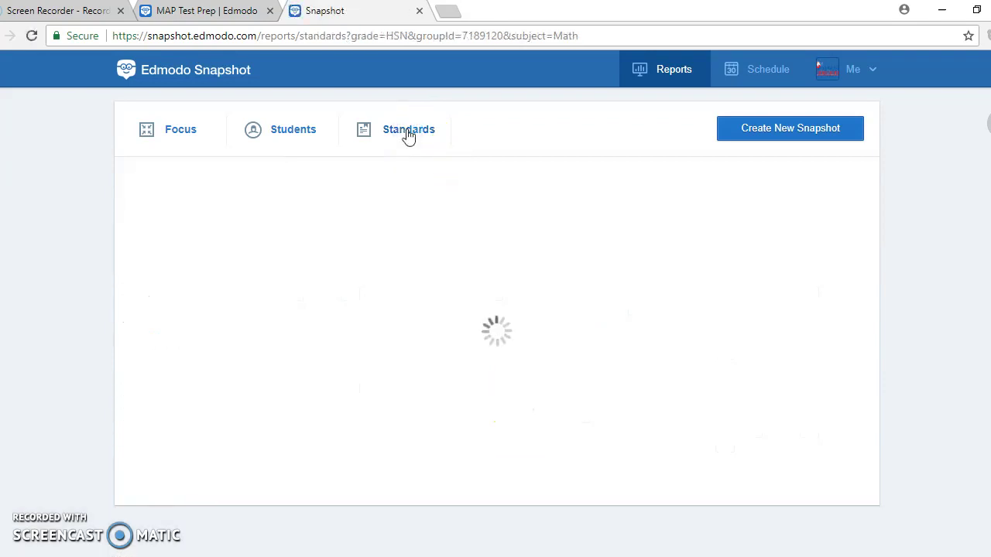
left_click(512, 302)
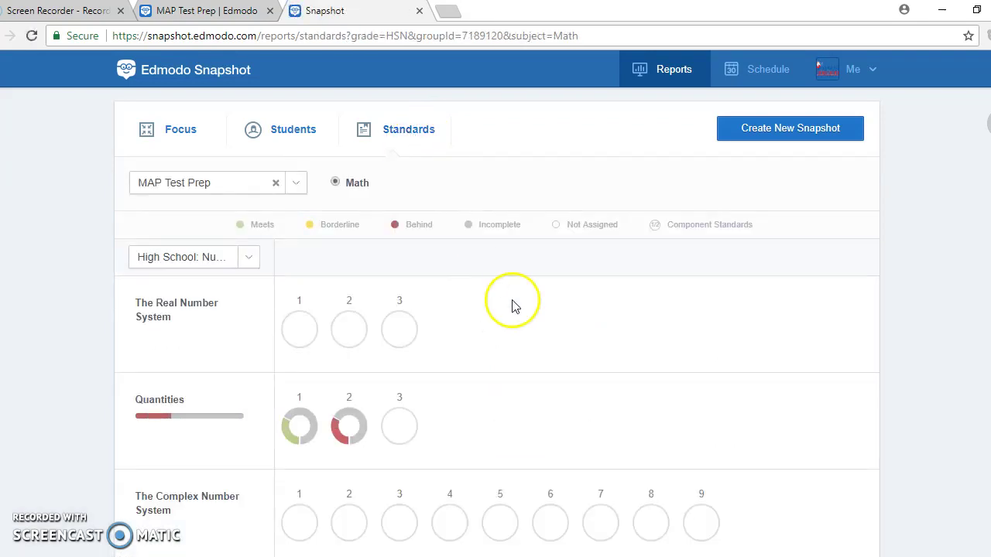
scroll(512, 304, "down", 1)
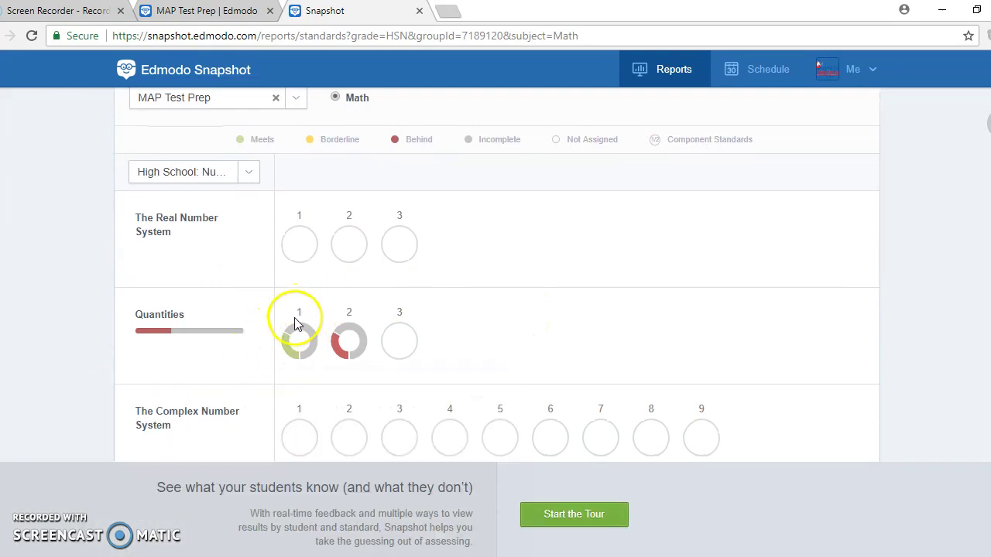
mouse_move(346, 362)
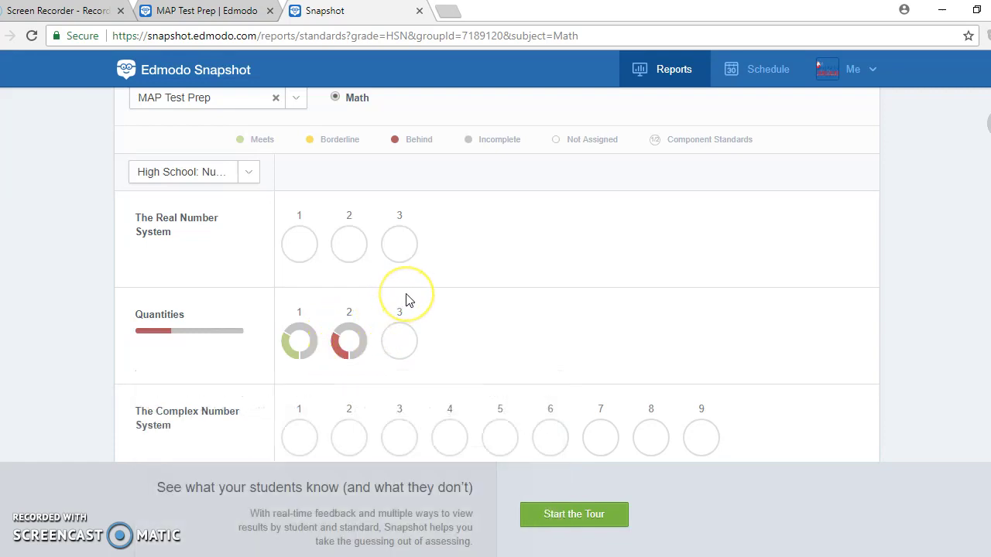
scroll(409, 300, "down", 1)
left_click(580, 248)
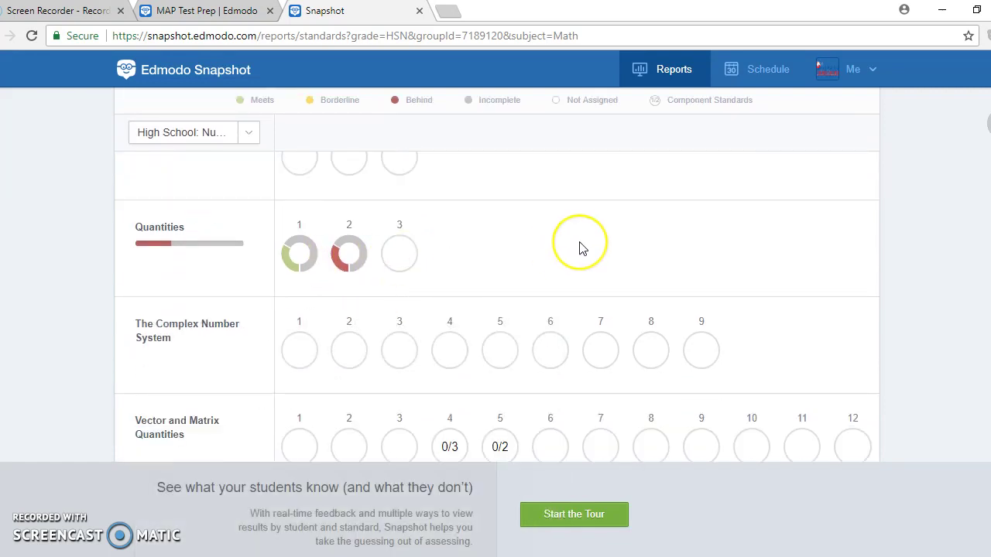
- Return to the Focus report and check the details of the student bar in the Number and Quantity overview
scroll(582, 248, "up", 2)
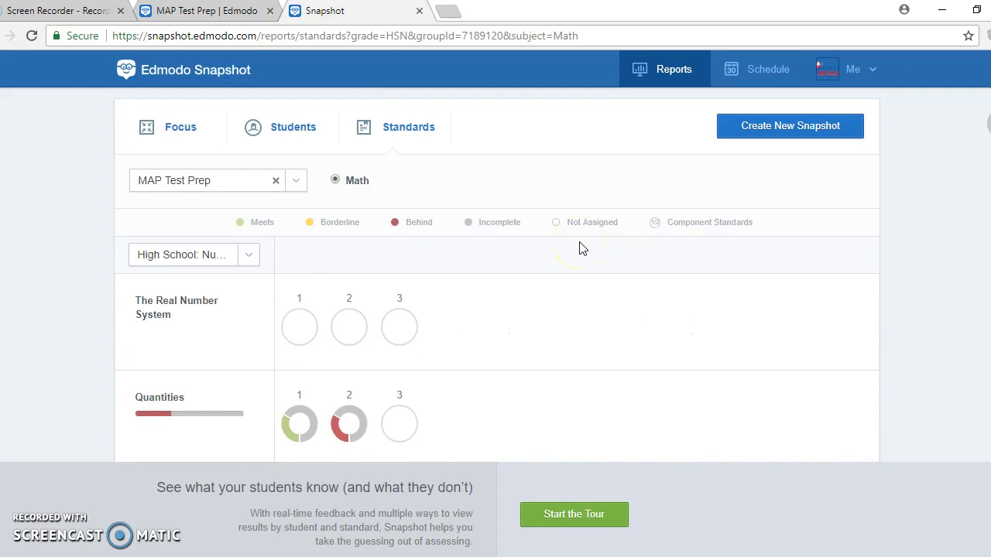
left_click(178, 128)
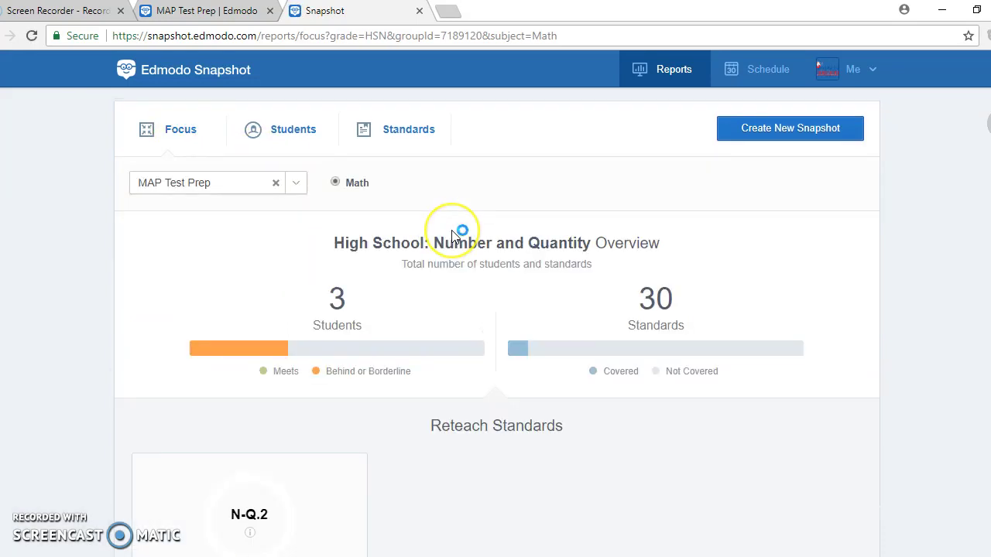
scroll(453, 237, "down", 1)
mouse_move(454, 237)
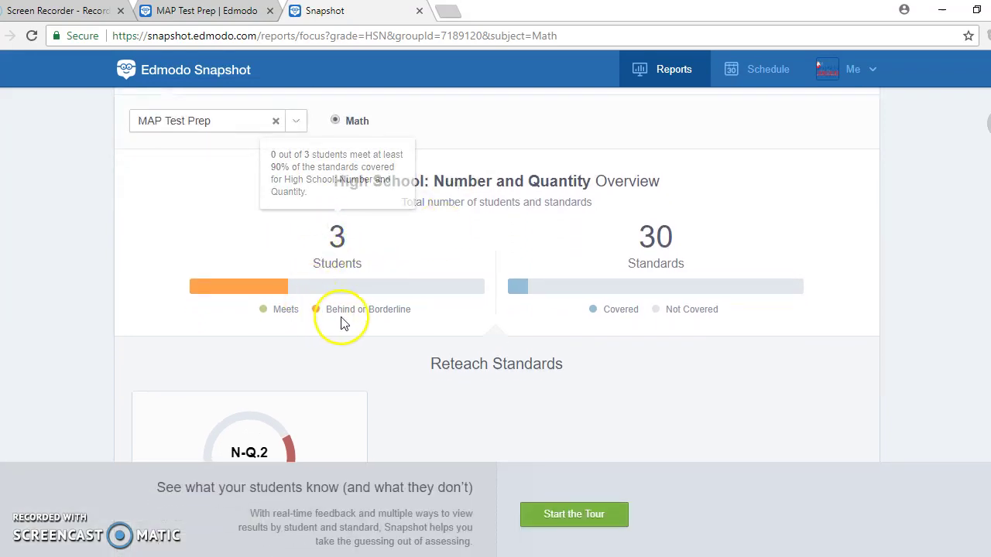